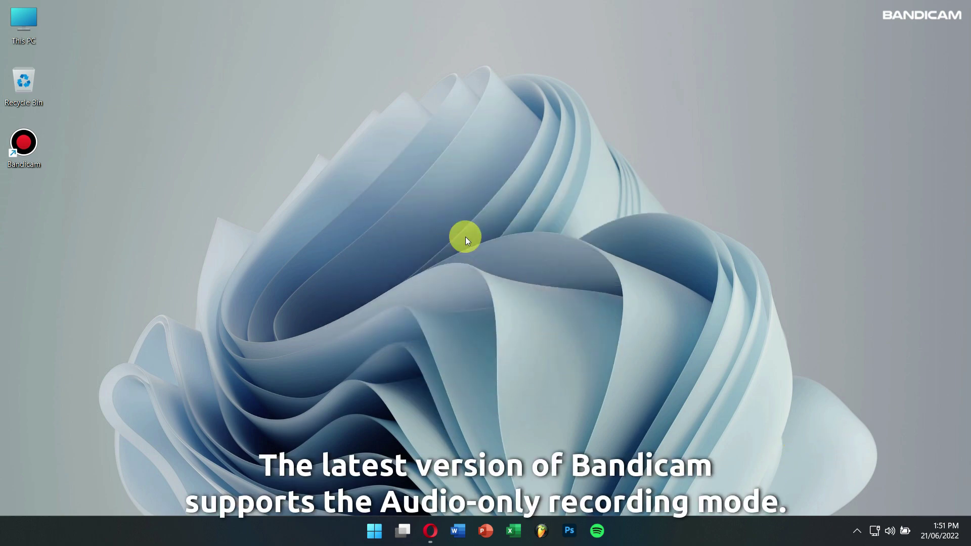
Open Bandicam, look over the speaker and microphone device settings, and move the window
double_click(29, 144)
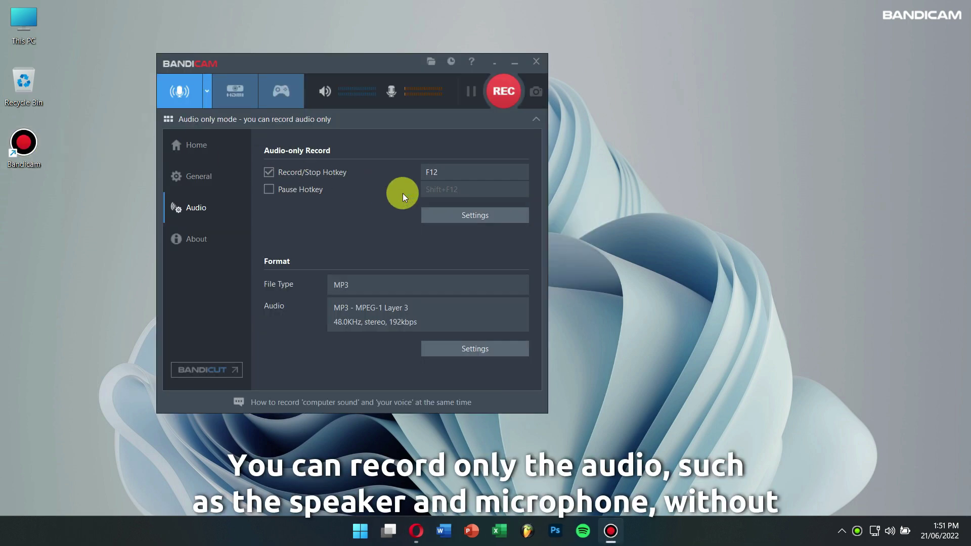
left_click(187, 146)
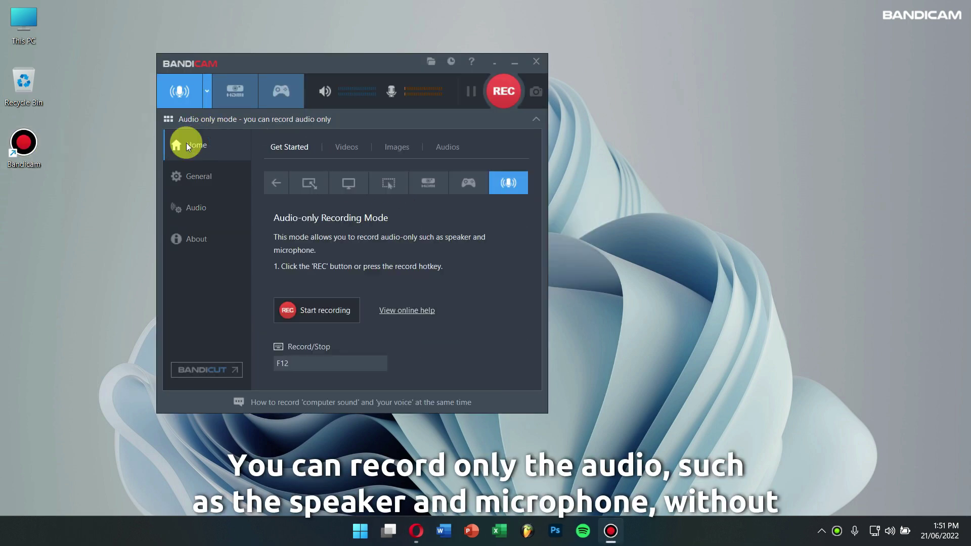
left_click(323, 93)
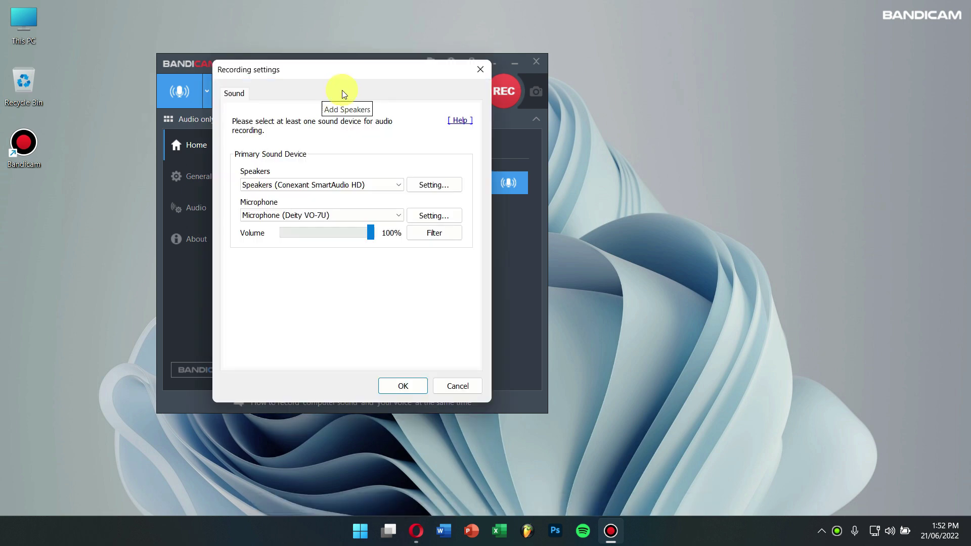
left_click(480, 70)
left_click(365, 109)
left_click(328, 90)
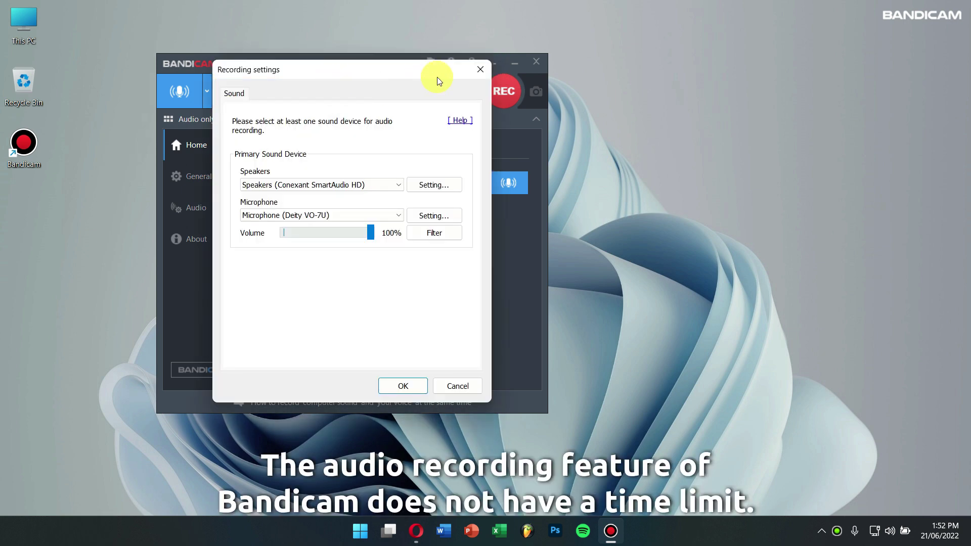
left_click(477, 67)
left_click(389, 93)
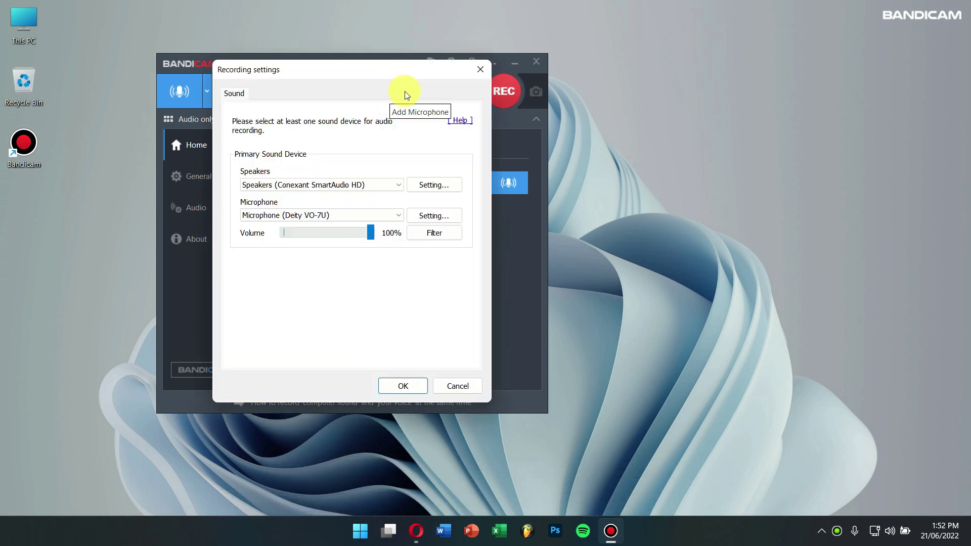
left_click(481, 69)
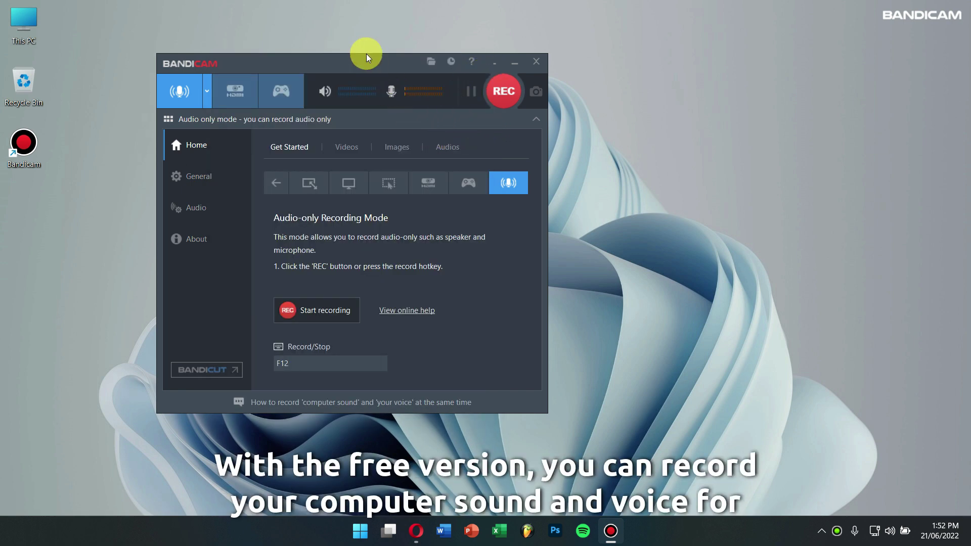
left_click_drag(364, 60, 336, 96)
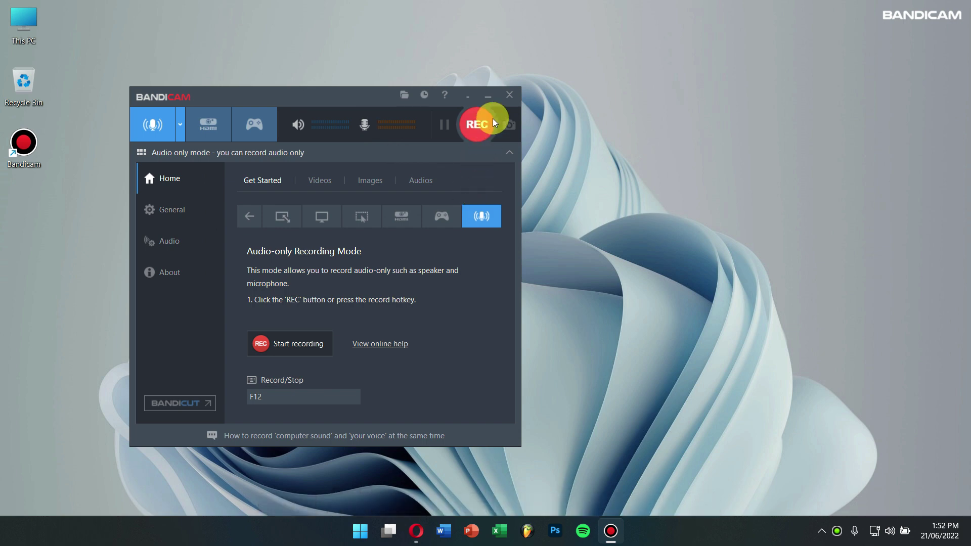
Close Bandicam and minimize the Bandicam website browser to reveal the desktop
left_click(506, 96)
left_click(431, 528)
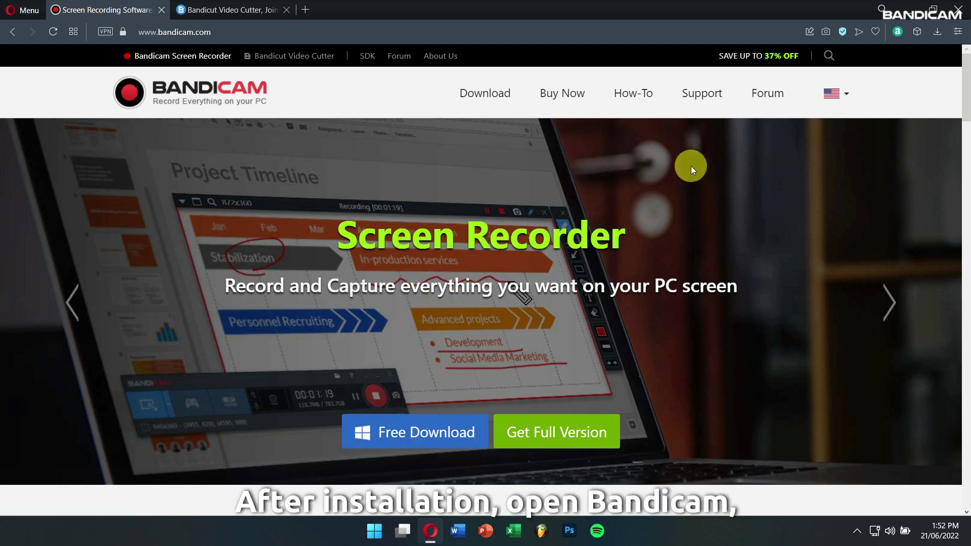
left_click(906, 12)
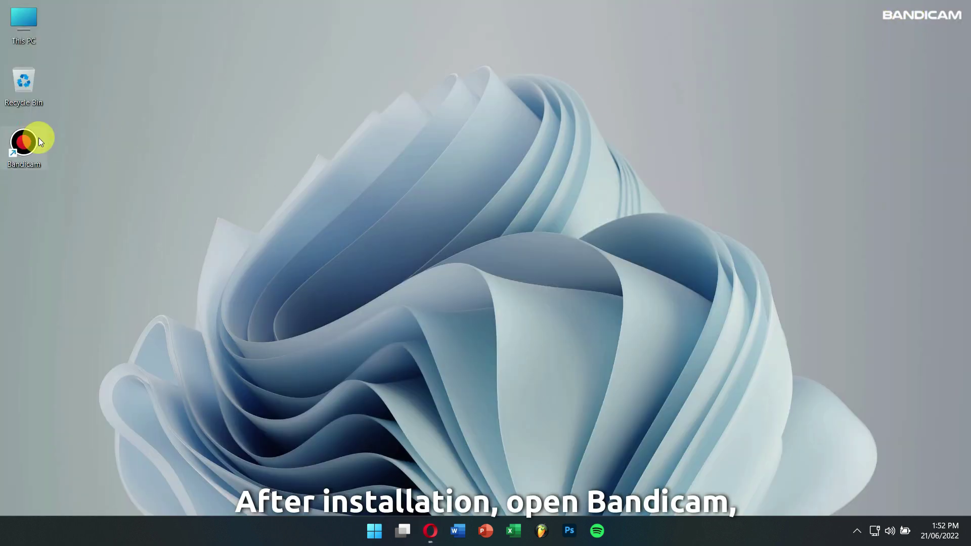
Reopen Bandicam and switch its recording mode to Audio Only
double_click(24, 142)
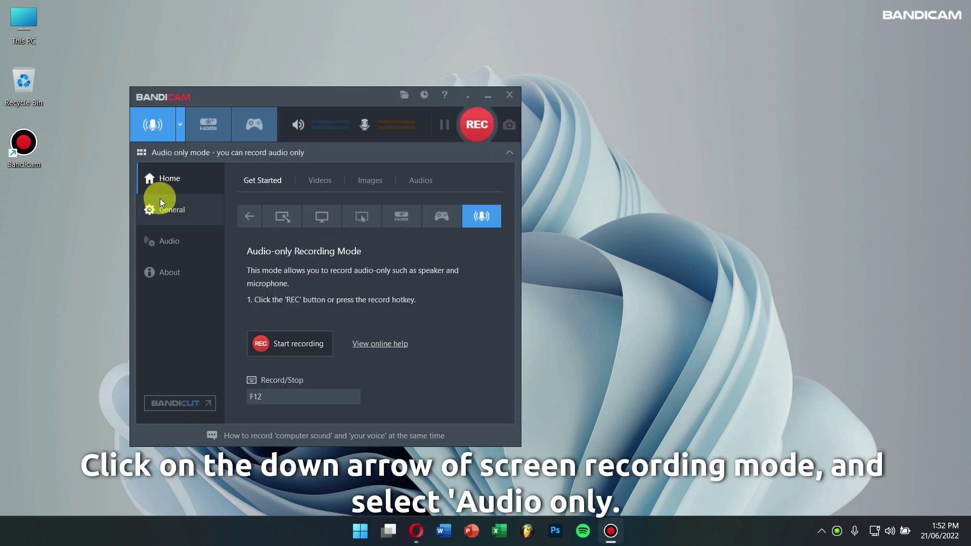
left_click(180, 127)
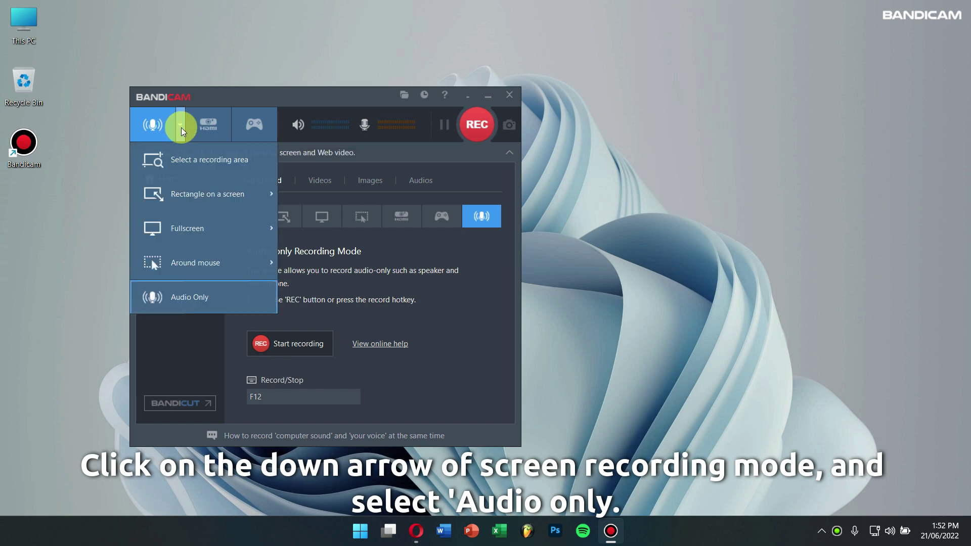
left_click(190, 296)
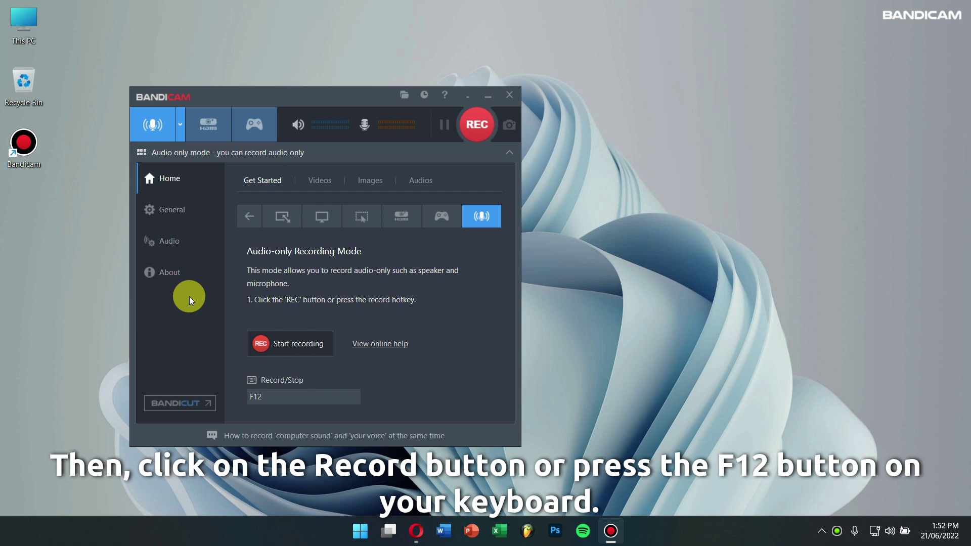
Record roughly ten seconds of audio-only sound, then stop the recording
left_click(478, 125)
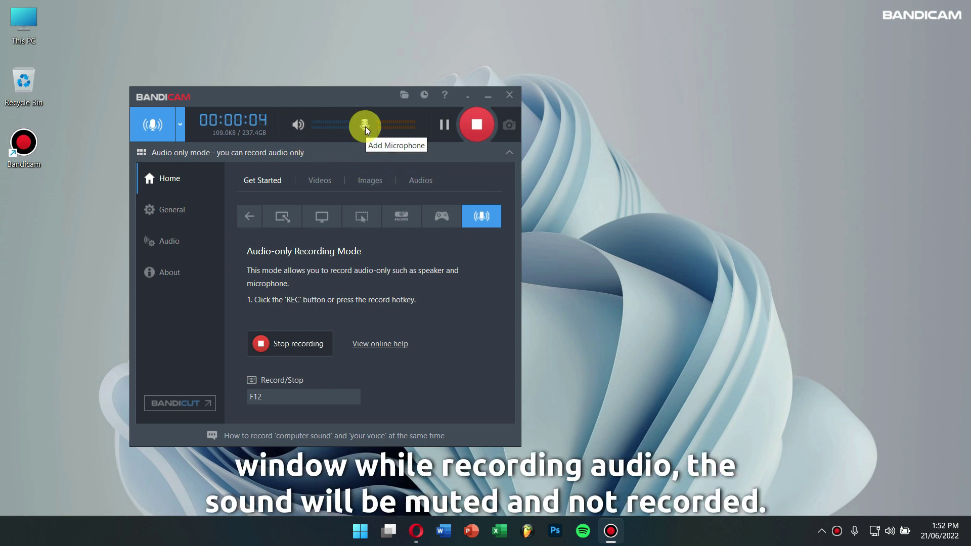
left_click(298, 125)
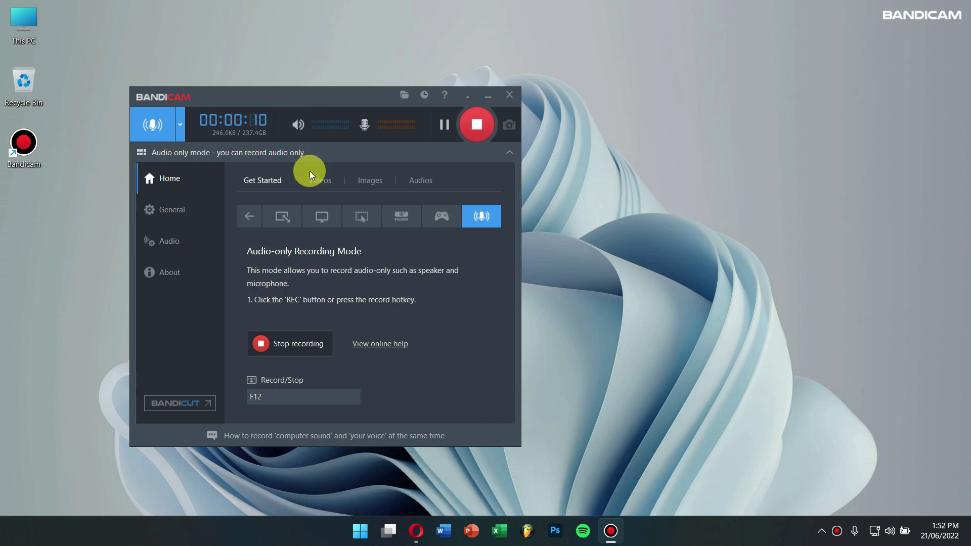
left_click(476, 124)
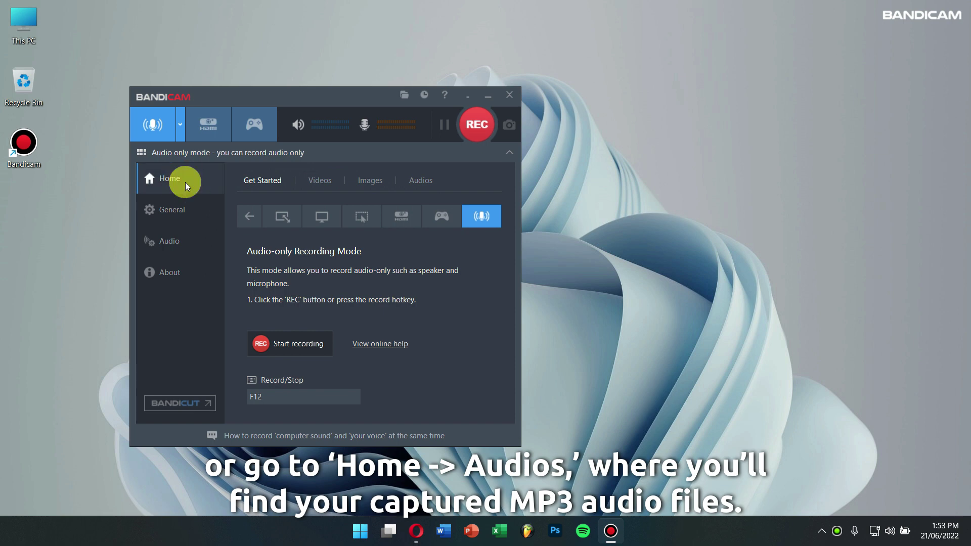
Check the new 12-second, 302.2KB MP3 in the Audios list, then return to Get Started
left_click(411, 187)
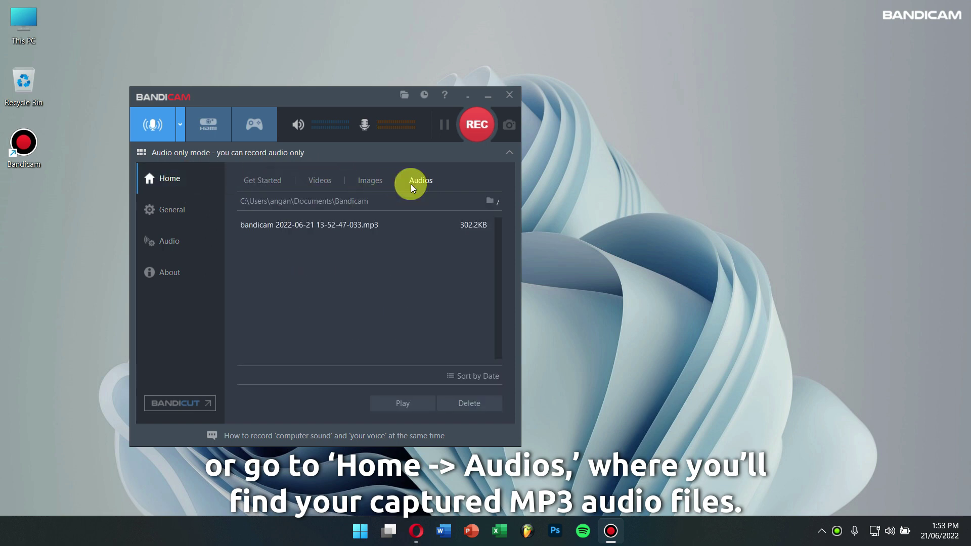
left_click(357, 226)
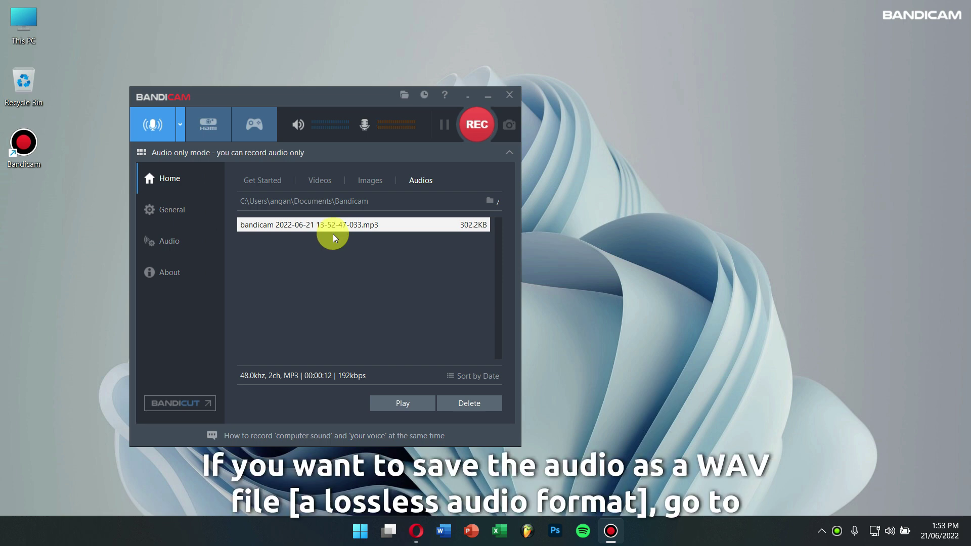
left_click(270, 177)
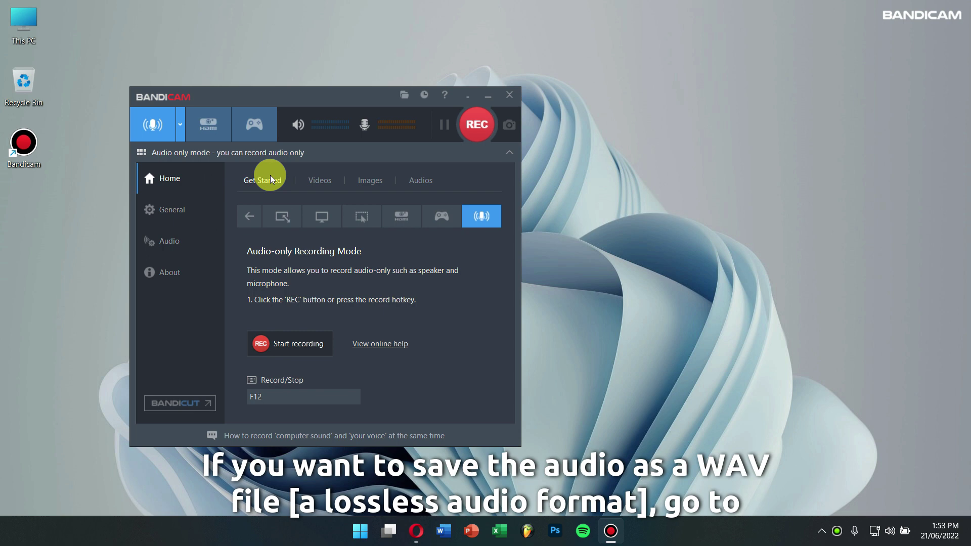
Switch the audio-only output format from MP3 to WAV (PCM, 48.0KHz stereo)
left_click(159, 242)
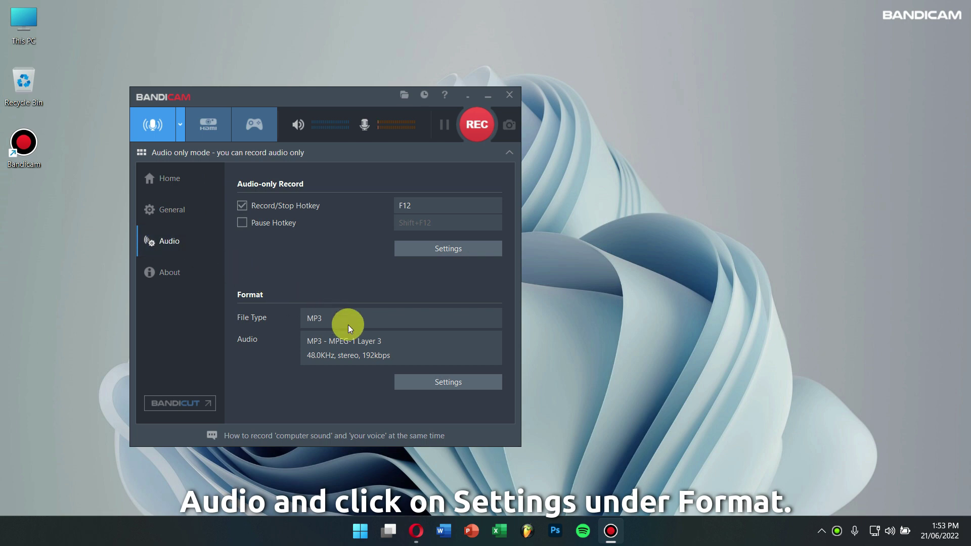
left_click(462, 386)
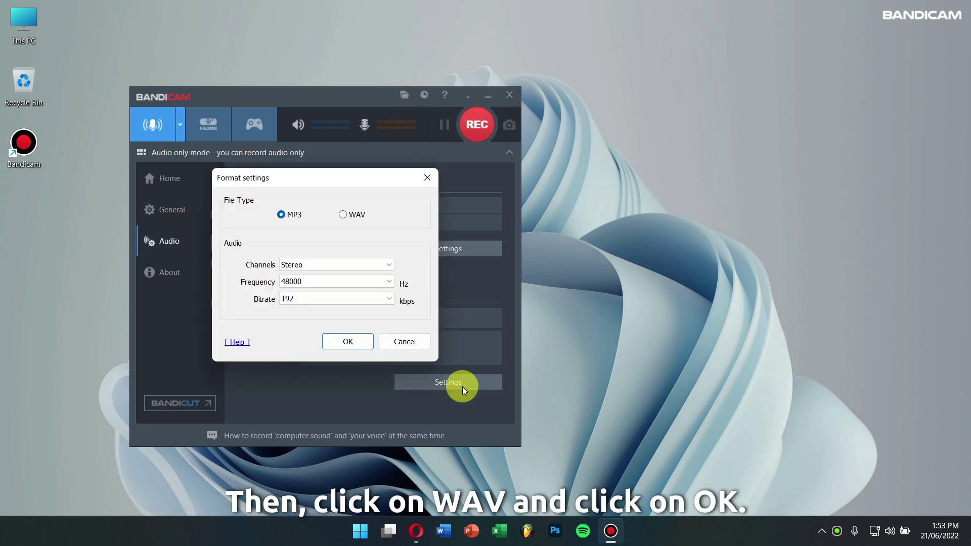
left_click(344, 217)
left_click(348, 341)
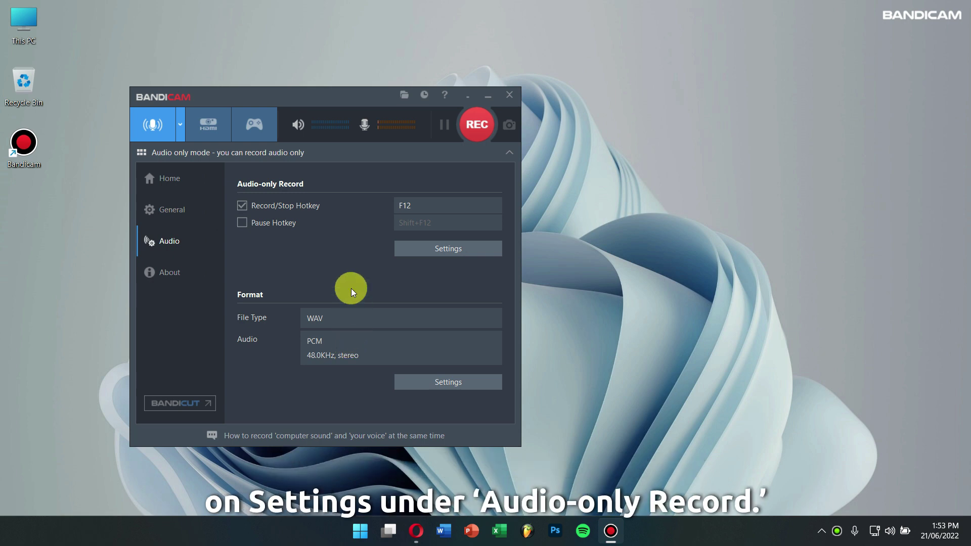
Set speakers to the Default Output Device and try turning microphone recording off
left_click(438, 246)
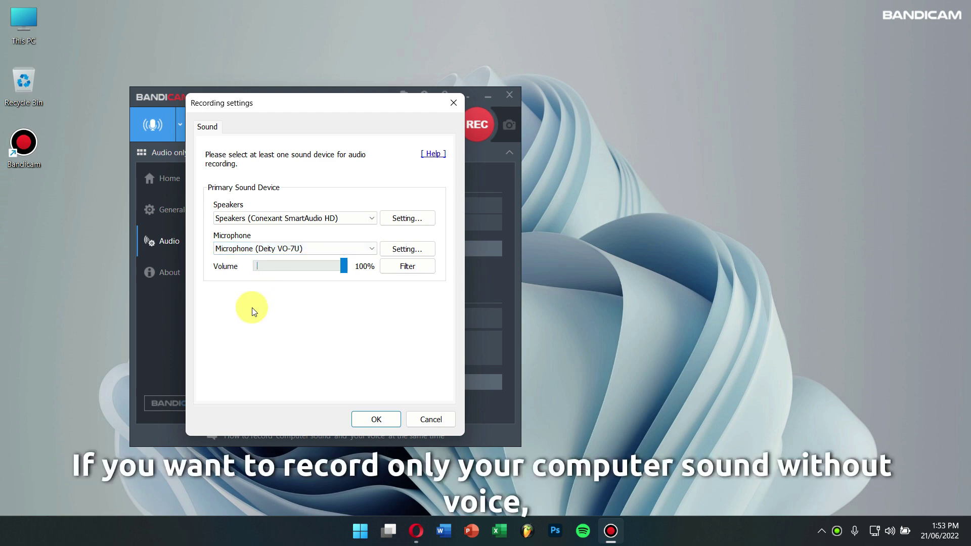
left_click(278, 218)
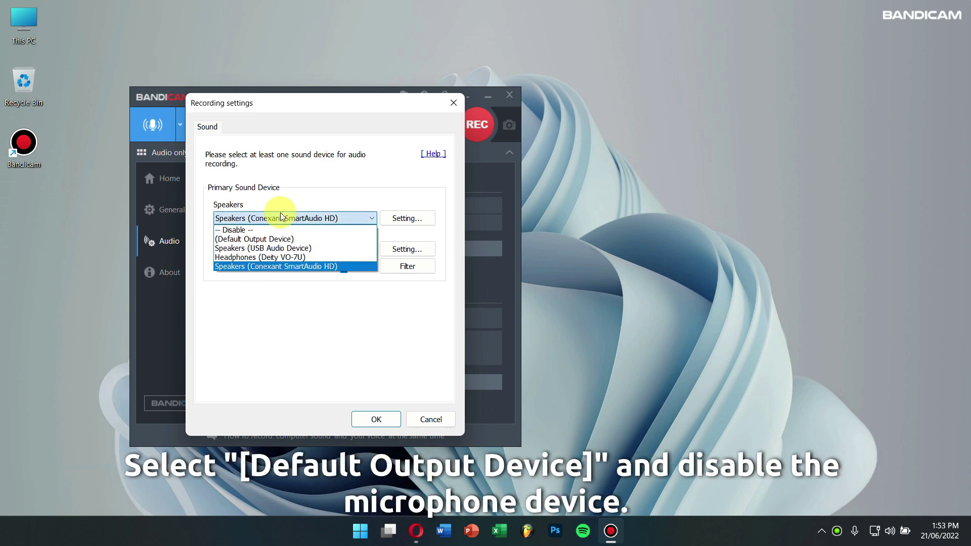
left_click(279, 238)
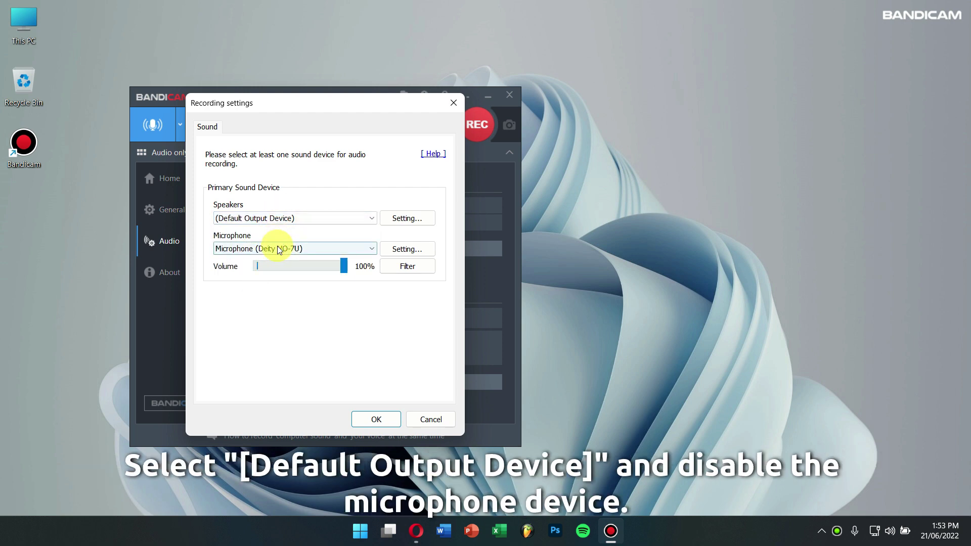
left_click(278, 249)
left_click(273, 256)
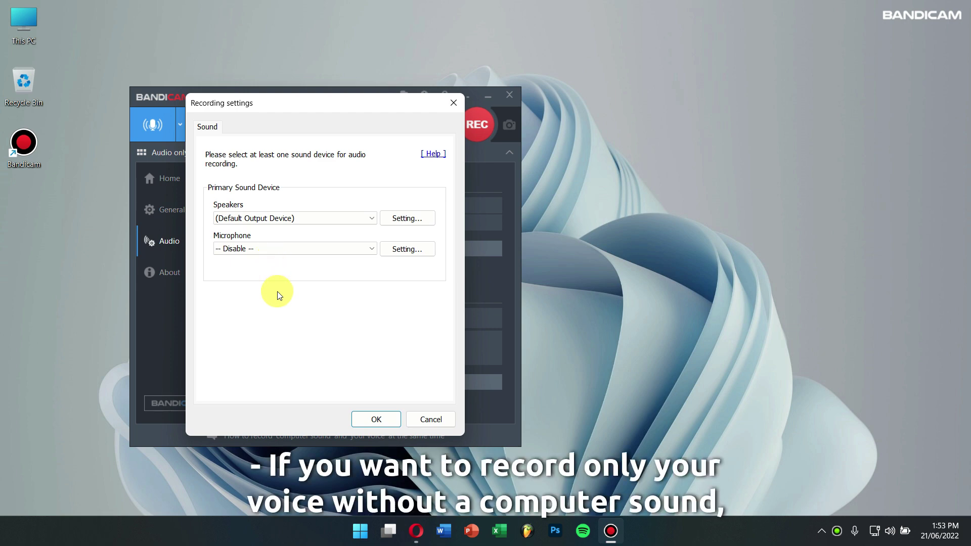
Try disabling computer sound and selecting the Deity VO-7U microphone instead
left_click(326, 219)
left_click(322, 230)
left_click(314, 250)
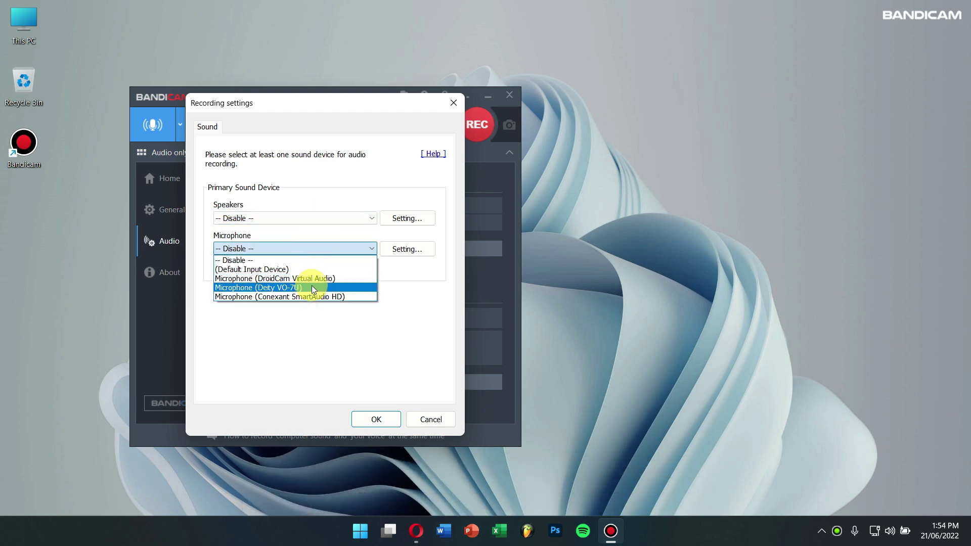
left_click(314, 287)
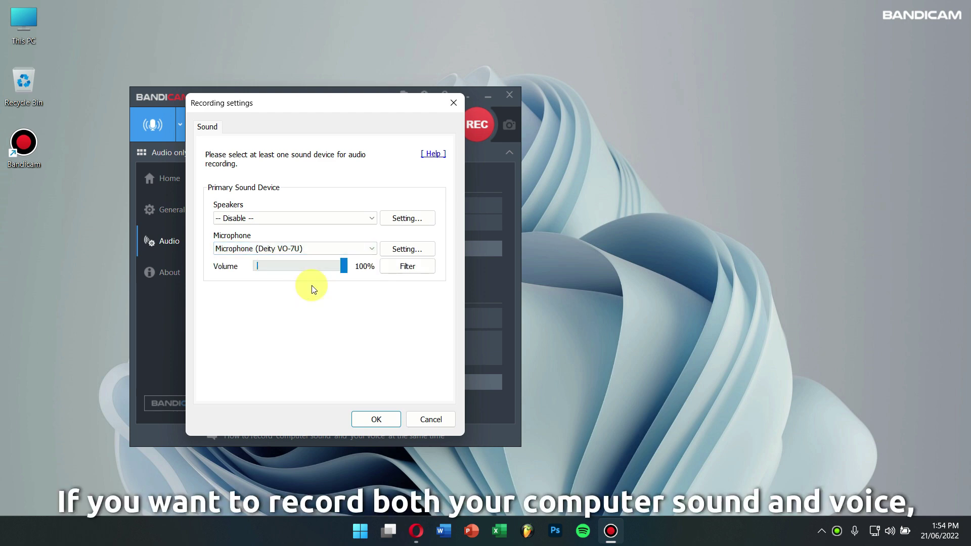
Record from Default Output Device speakers plus the Deity VO-7U microphone and confirm
left_click(350, 220)
left_click(336, 239)
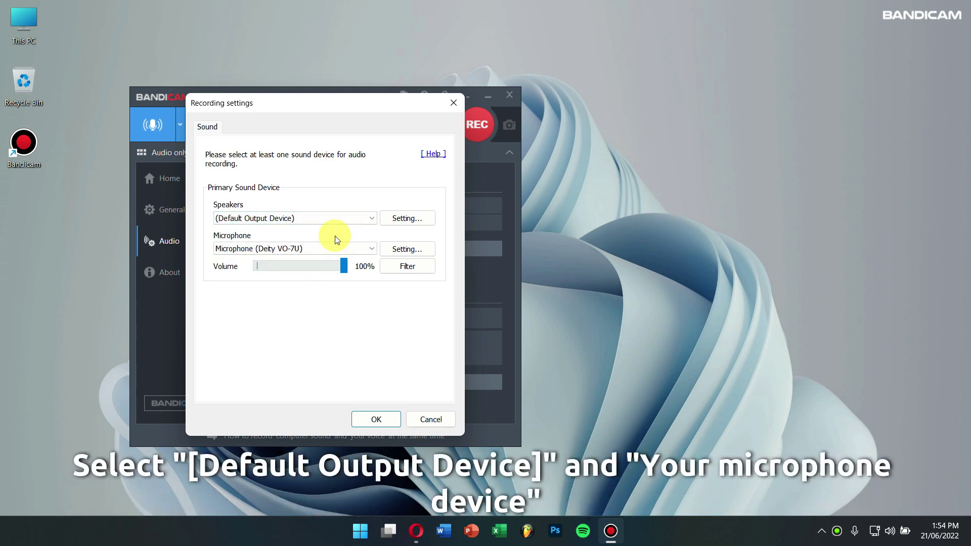
left_click(313, 249)
left_click(282, 289)
left_click(372, 420)
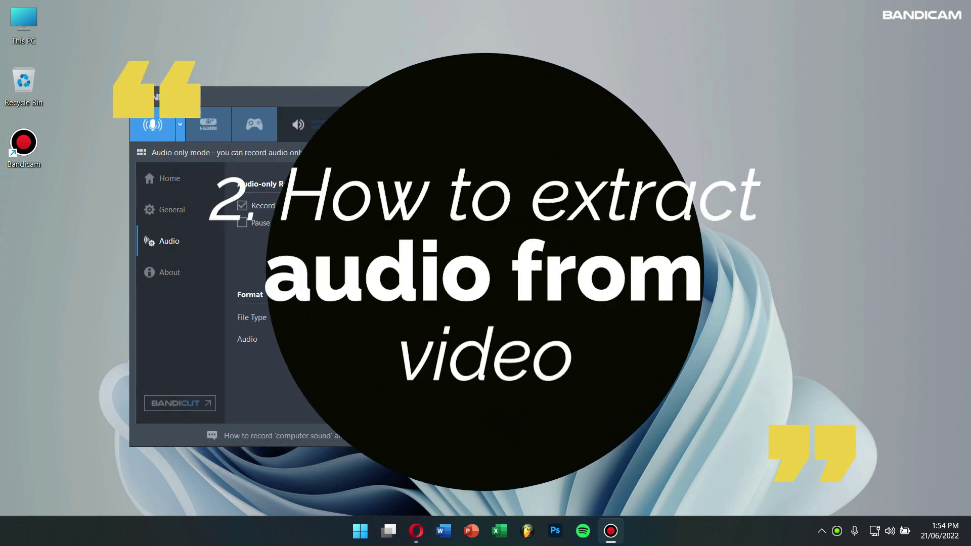
Return Bandicam to its Home page and refresh the Windows desktop
left_click(192, 180)
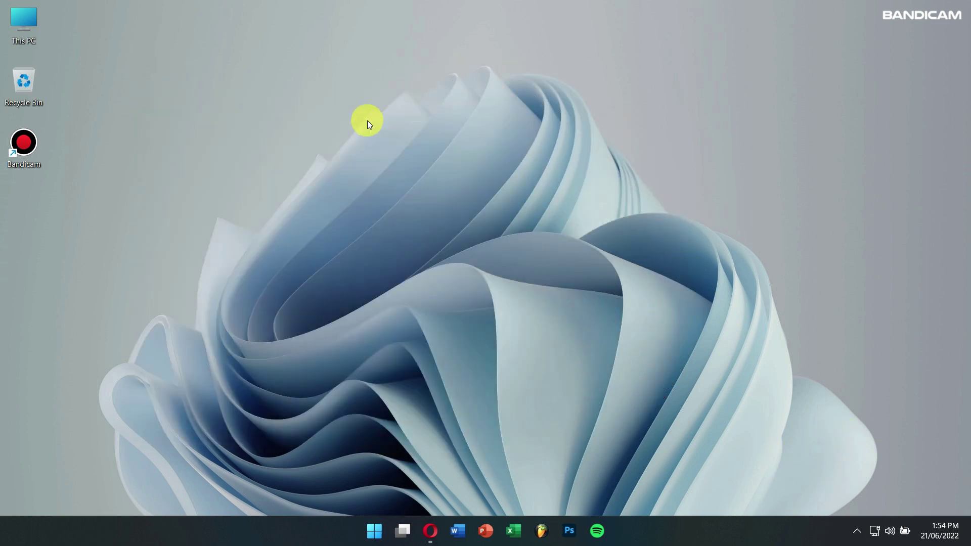
right_click(360, 122)
left_click(414, 158)
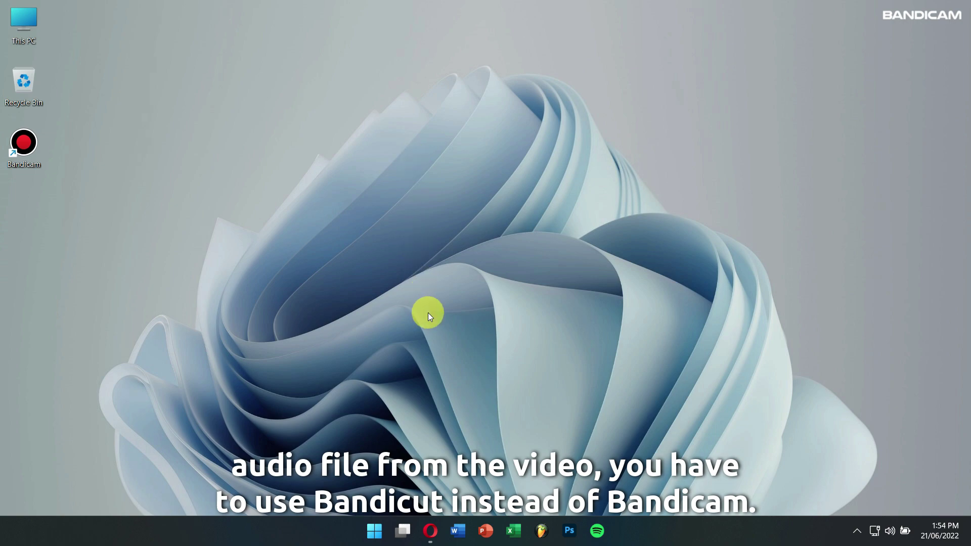
left_click(436, 517)
left_click(234, 11)
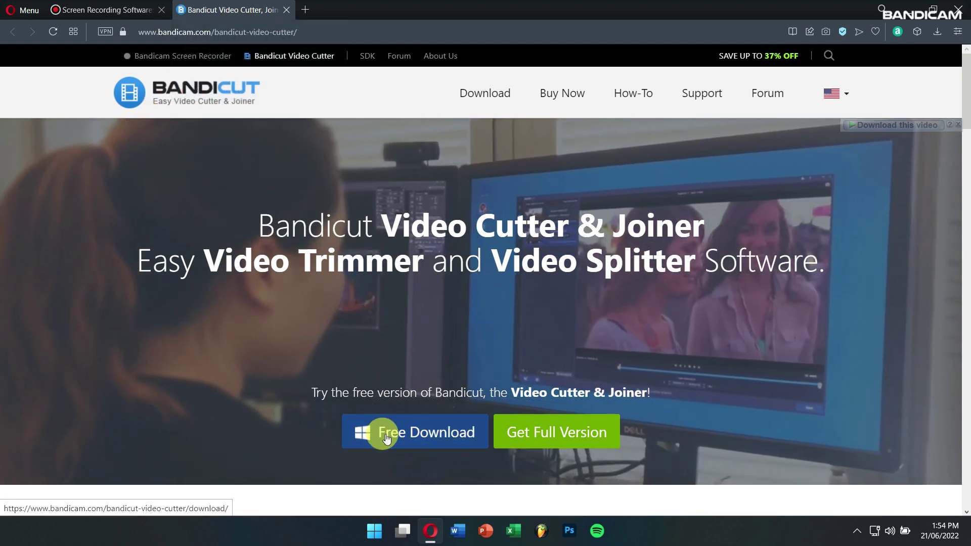
left_click(913, 15)
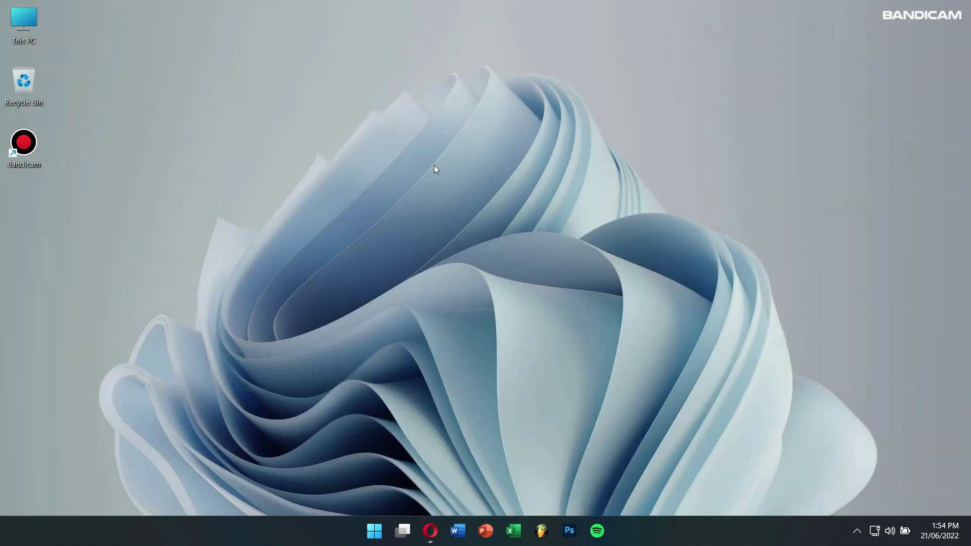
key("super")
type("bandicam")
type("cut")
left_click(379, 190)
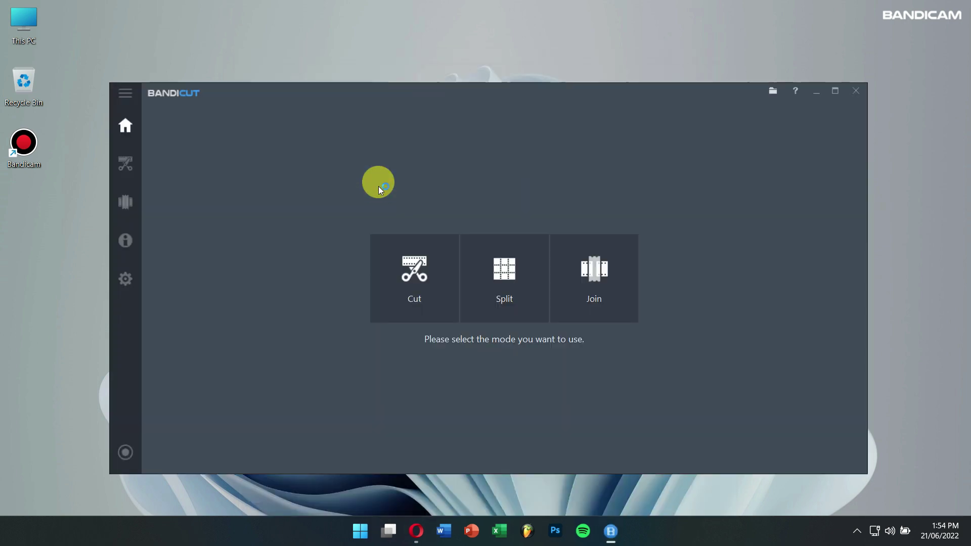
left_click(405, 267)
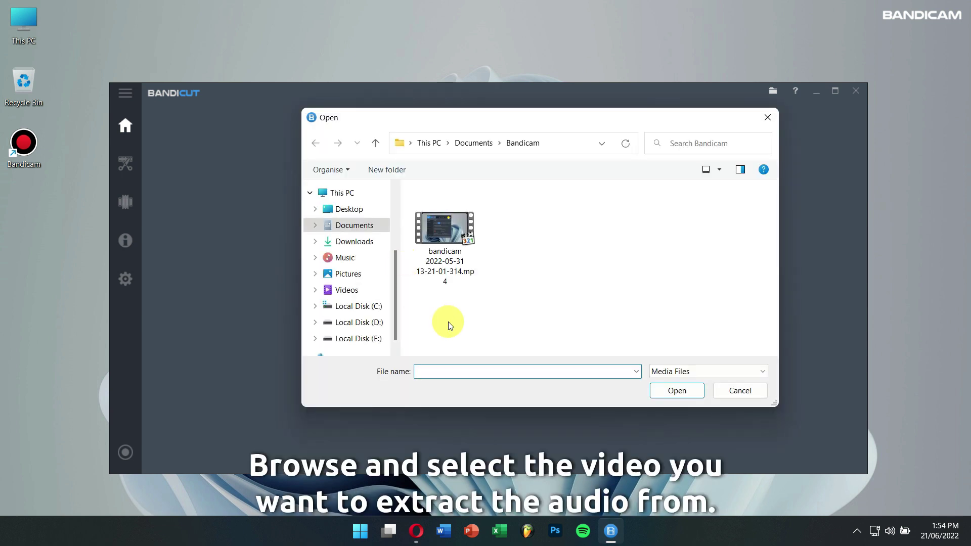
left_click(435, 253)
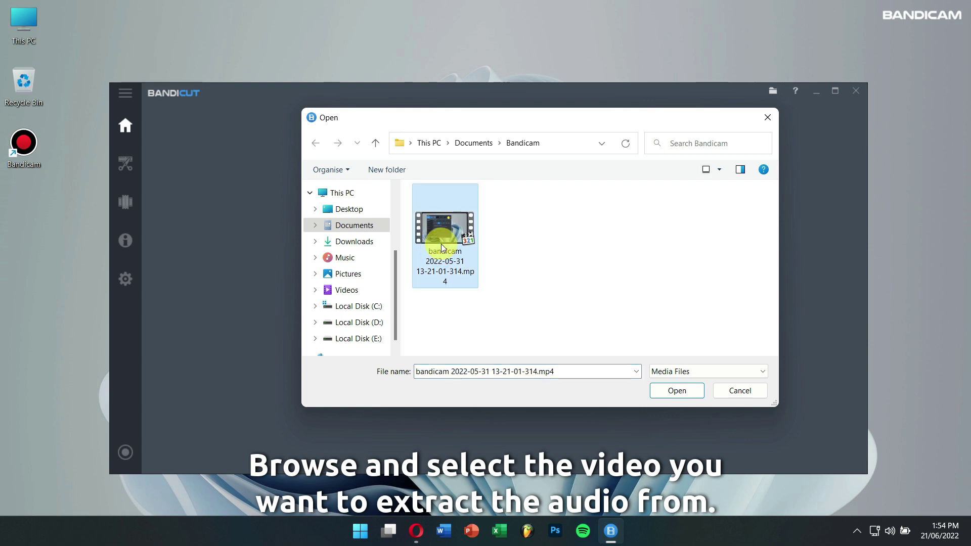
left_click(683, 394)
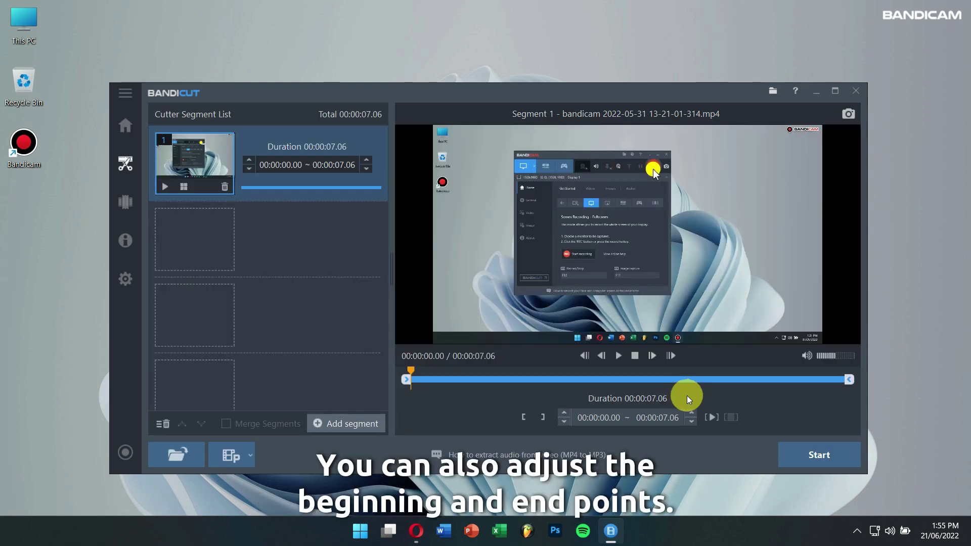
left_click_drag(846, 379, 877, 392)
Encode the 7.08-second clip with Extract audio tracks (.mp3) checked
left_click(797, 454)
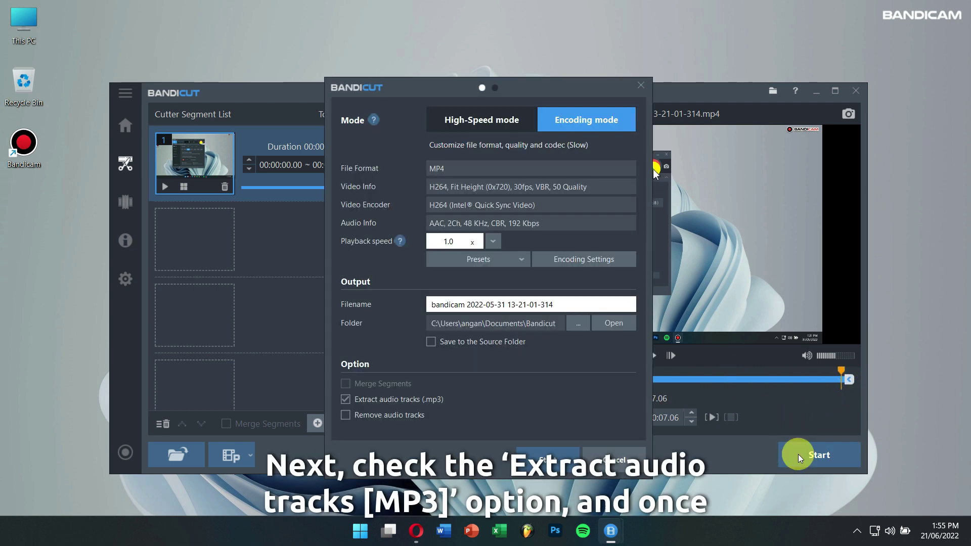
left_click(396, 400)
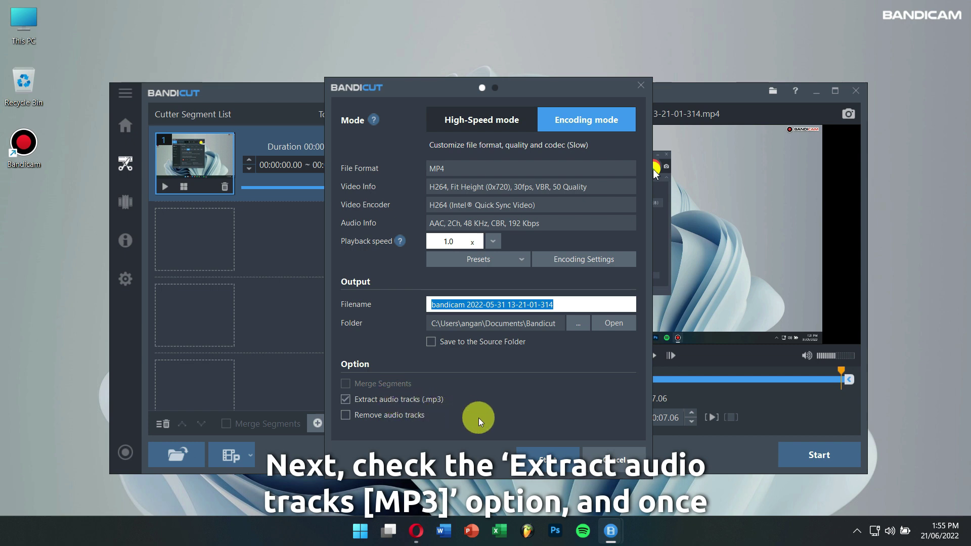
left_click(567, 460)
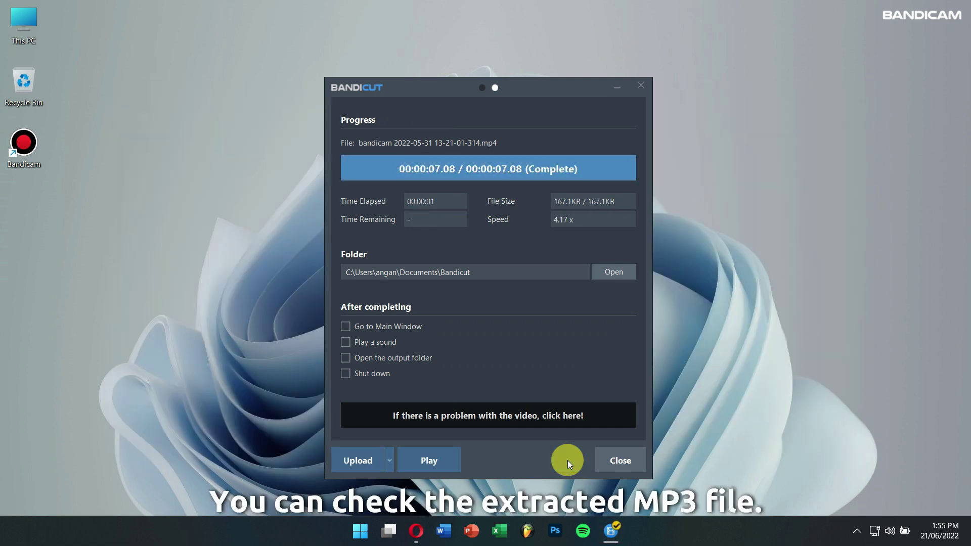
Inspect the two bandicam output files in the Bandicut folder, then close Explorer
left_click(635, 272)
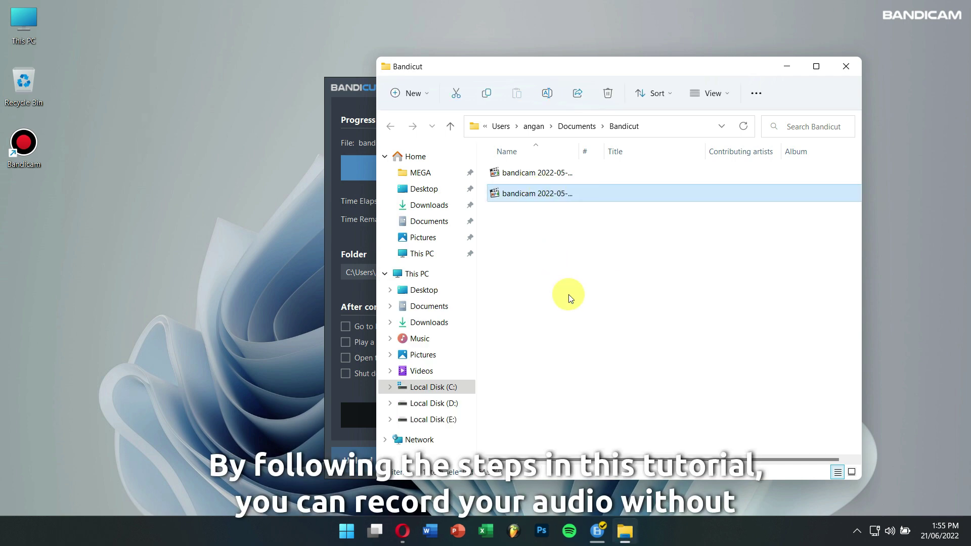
left_click(550, 173)
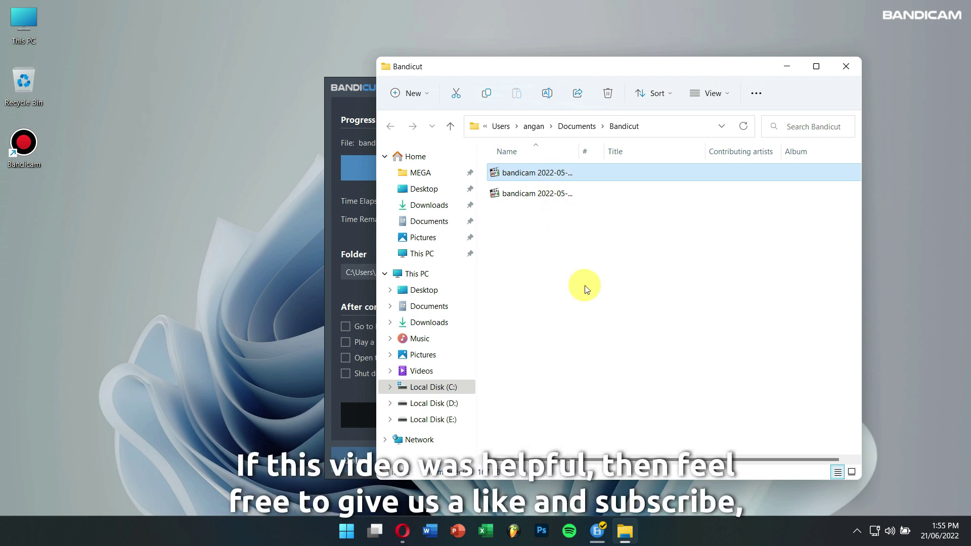
left_click(845, 67)
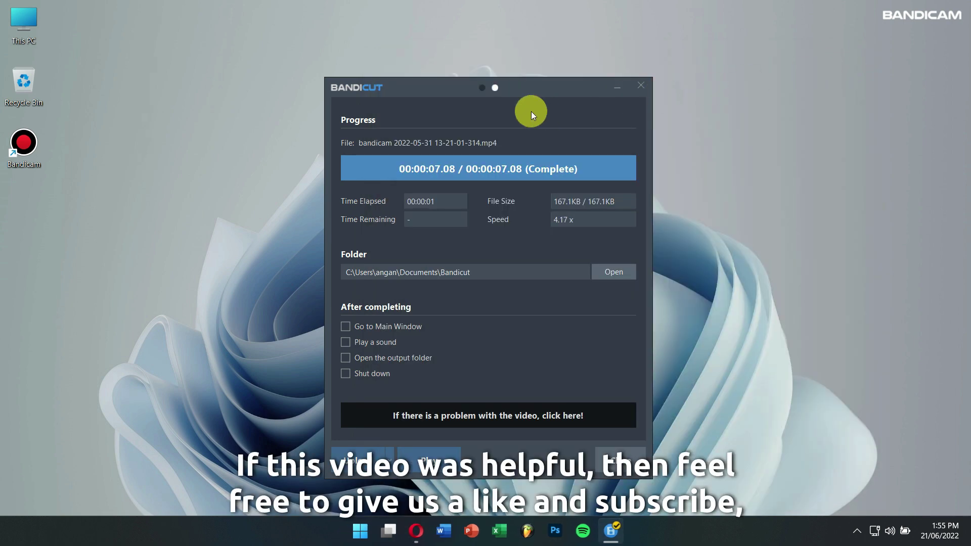
Move the Bandicut completion window left and refresh the desktop
left_click_drag(530, 91, 365, 88)
right_click(615, 61)
left_click(667, 98)
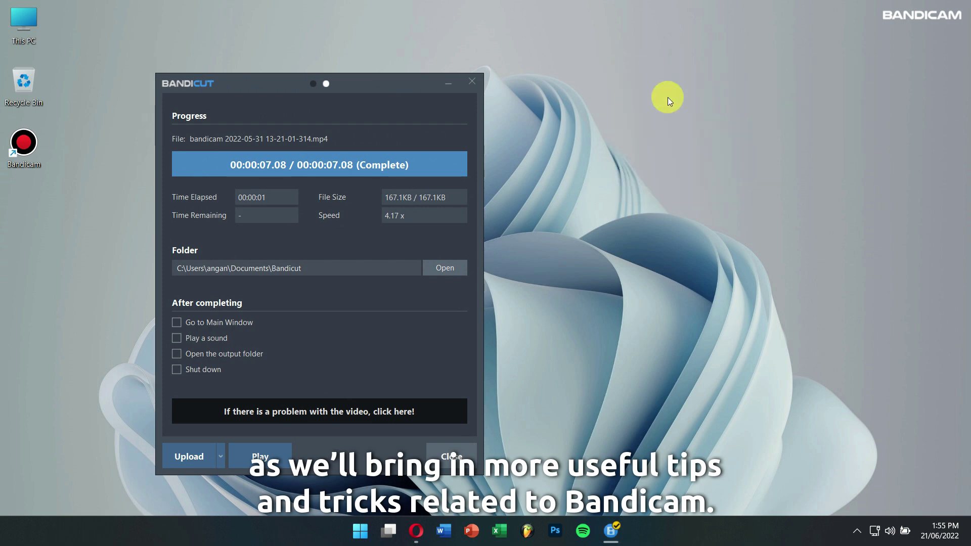